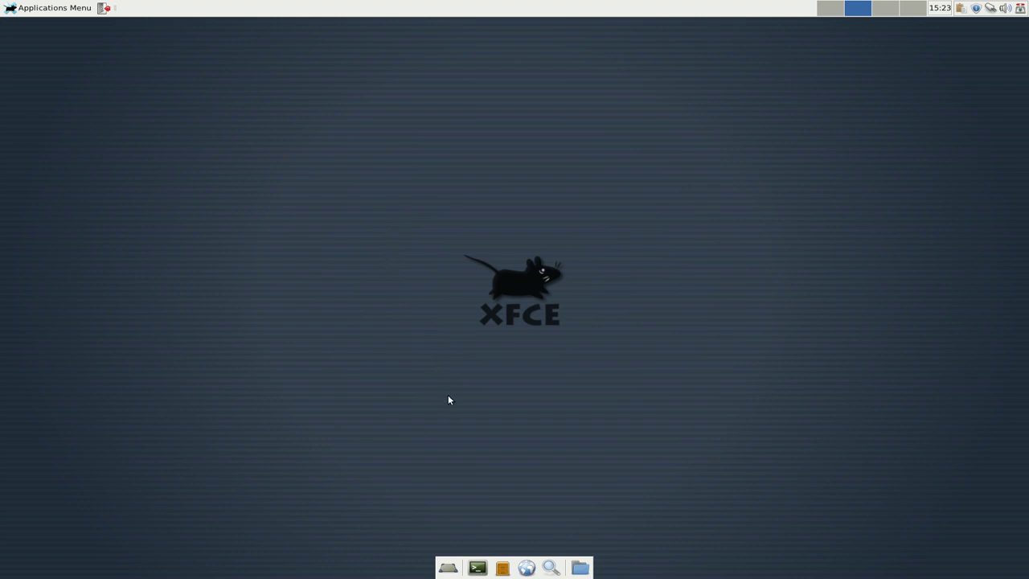
- Open the home folder in PCManFM and snap it to the right, left, top and bottom halves
left_click(503, 568)
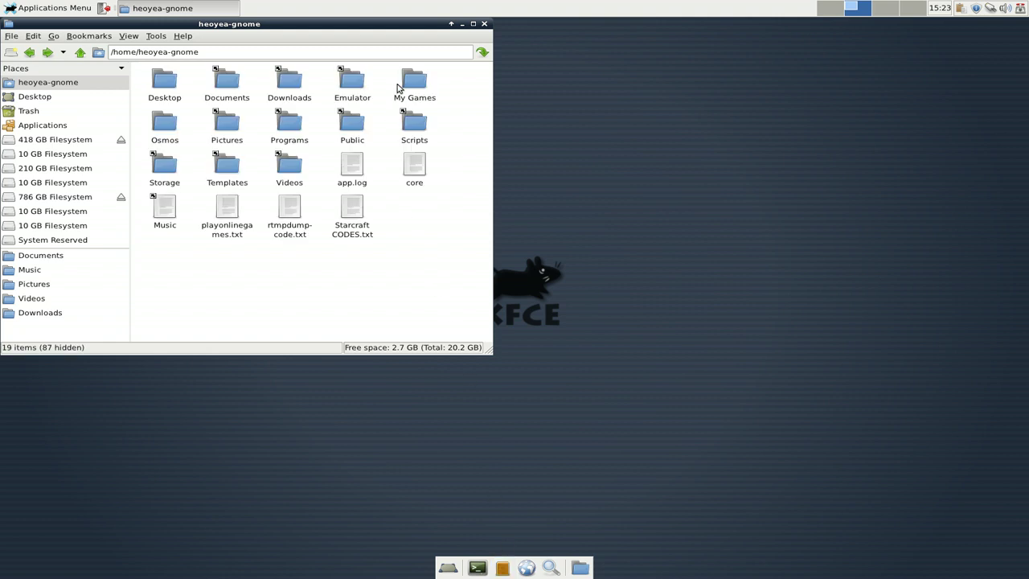
left_click_drag(408, 24, 1026, 190)
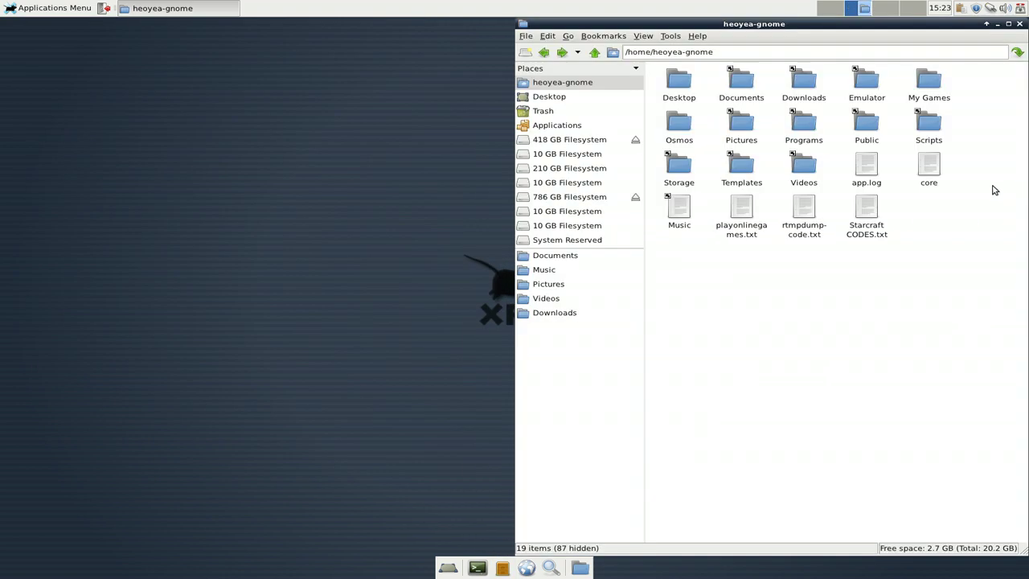
left_click_drag(825, 25, 3, 222)
left_click_drag(340, 28, 608, 99)
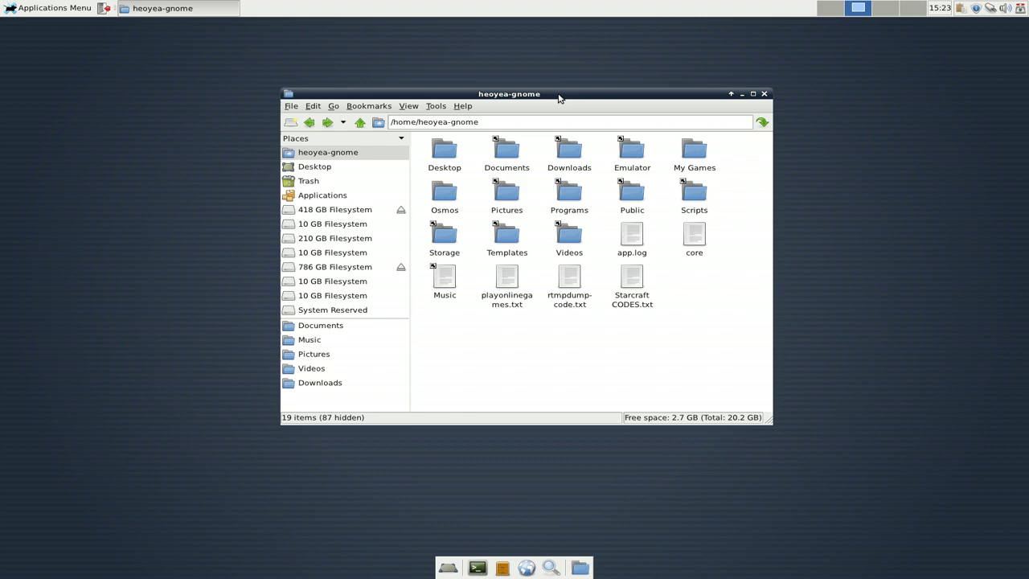
left_click_drag(560, 97, 565, 4)
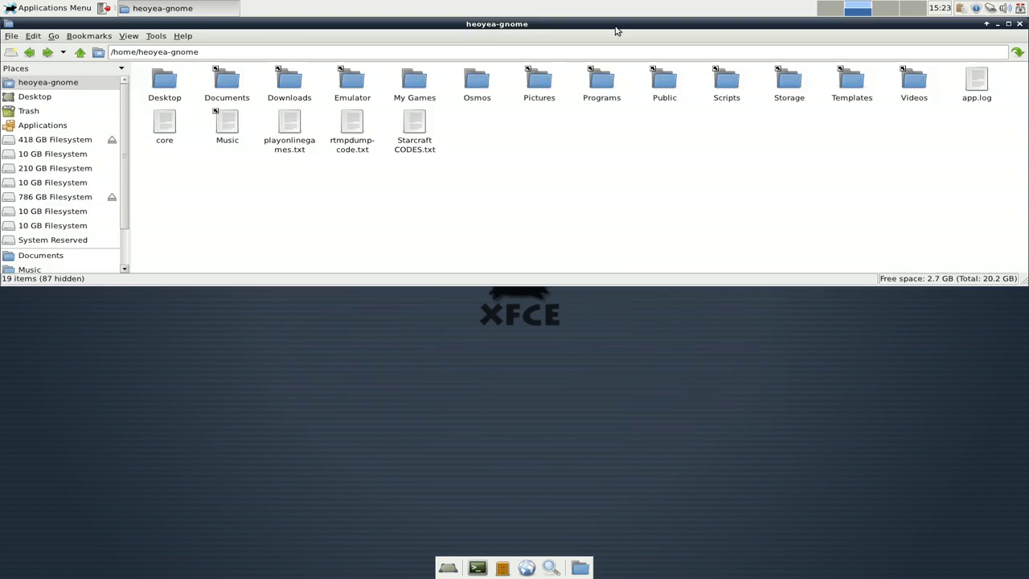
left_click_drag(615, 25, 651, 557)
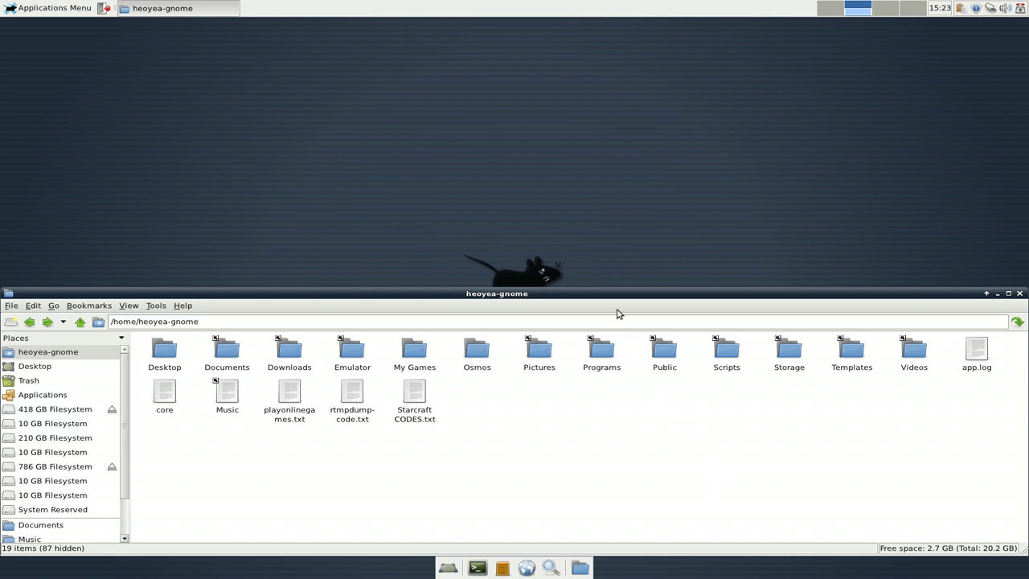
left_click_drag(632, 297, 1026, 190)
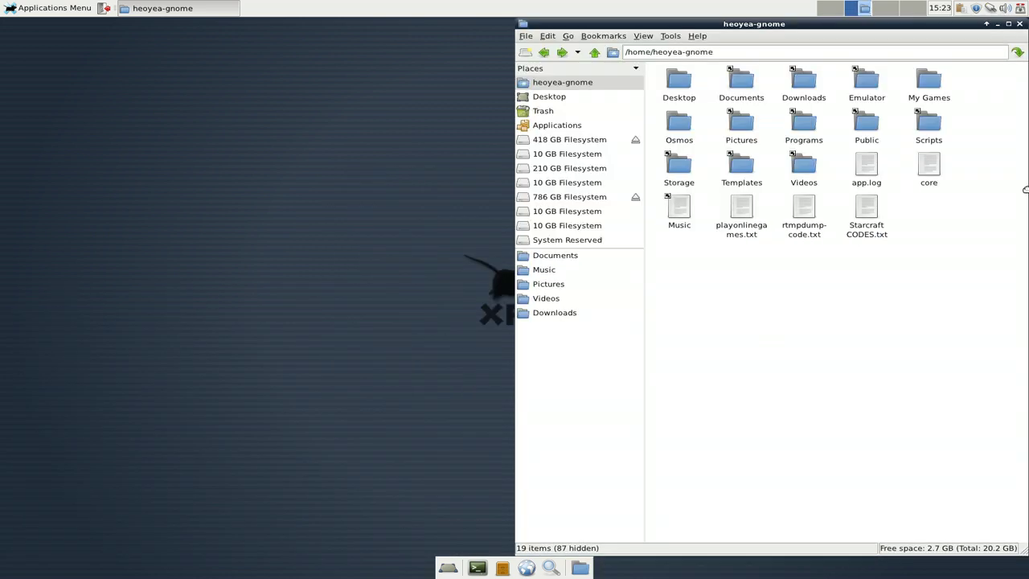
- Snap the window into the top-right, bottom-right and bottom-left quarters, then return it near centre
left_click_drag(1025, 67, 1027, 1)
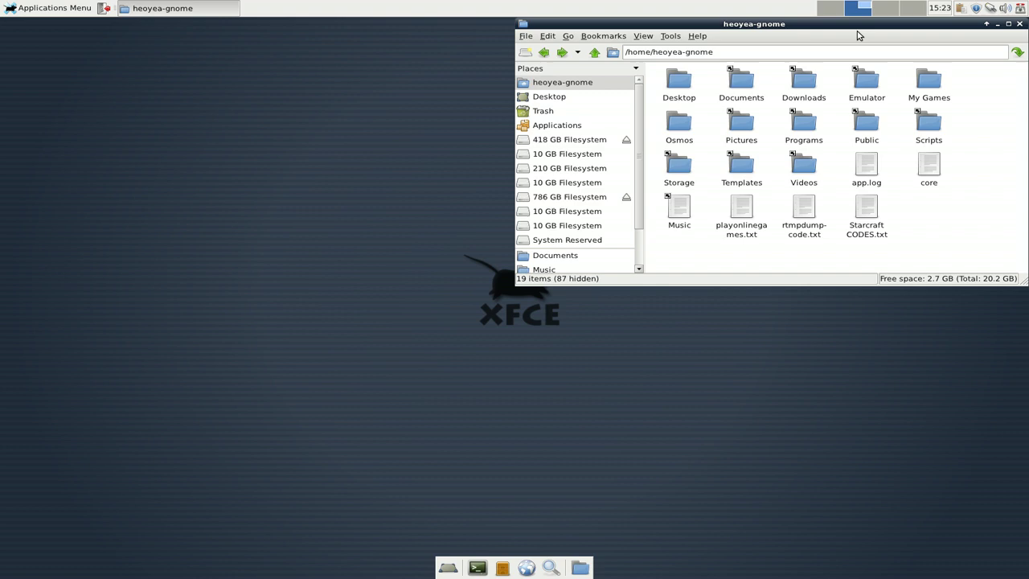
left_click_drag(860, 31, 1027, 577)
left_click_drag(859, 292, 2, 577)
left_click_drag(284, 296, 603, 168)
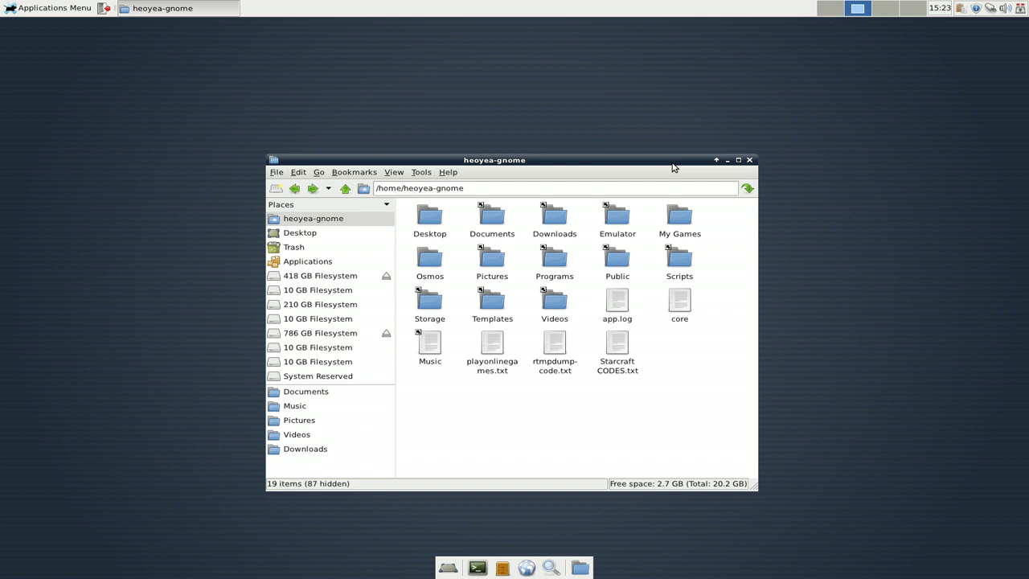
left_click_drag(673, 166, 696, 130)
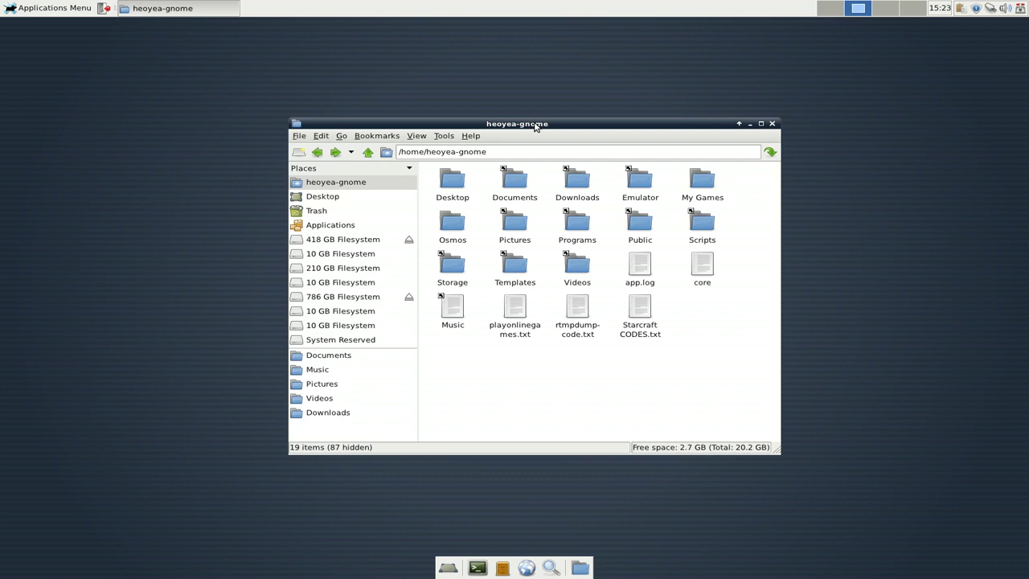
left_click_drag(534, 126, 464, 139)
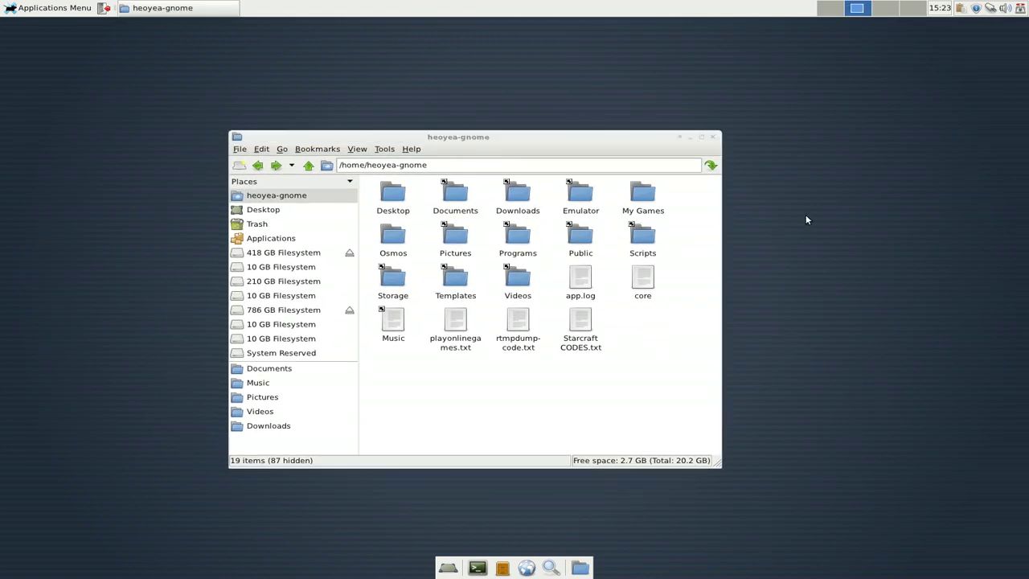
- Open the Window Manager settings from the Settings Manager and show its Advanced tab
left_click(36, 8)
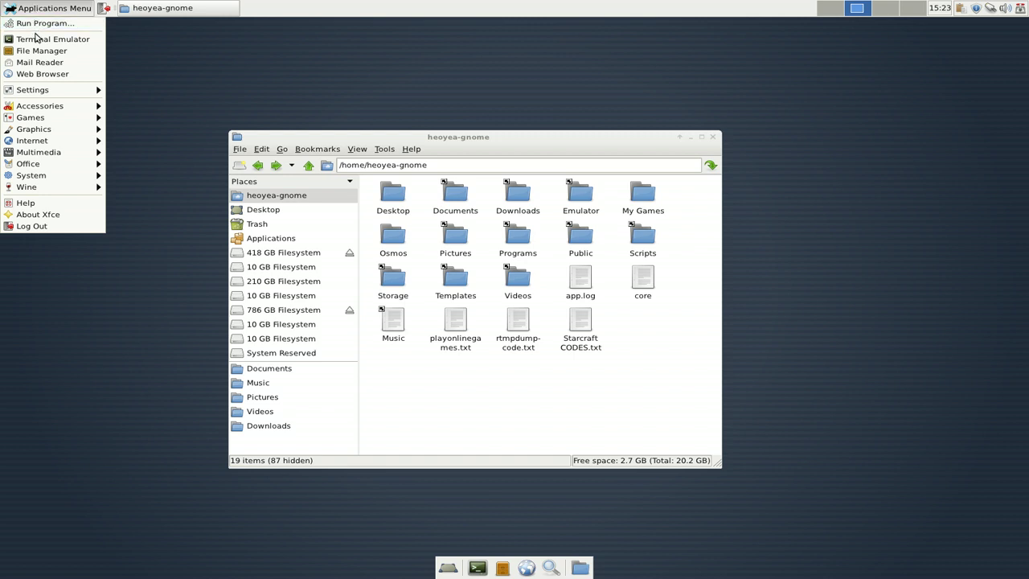
mouse_move(36, 90)
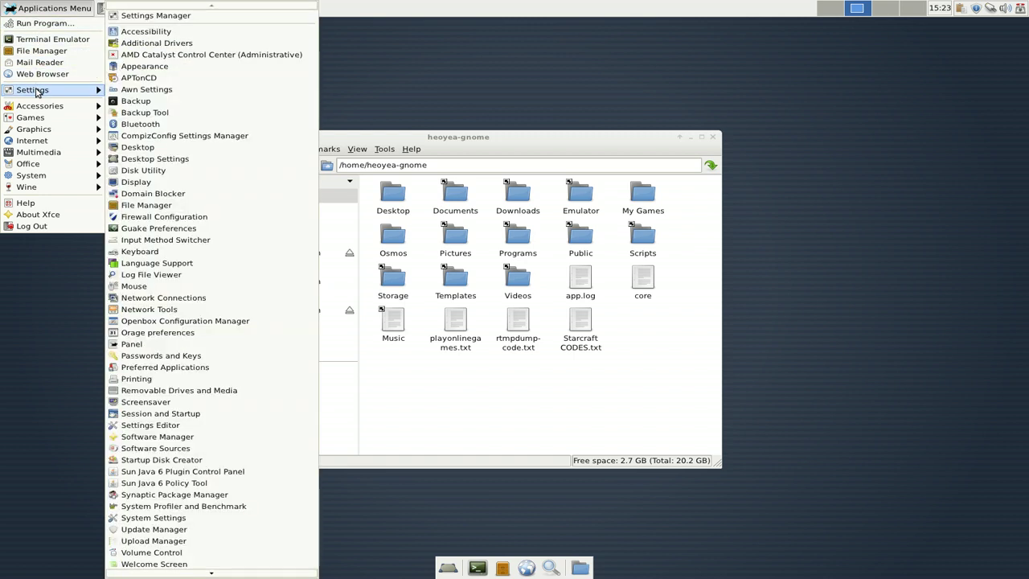
left_click(146, 16)
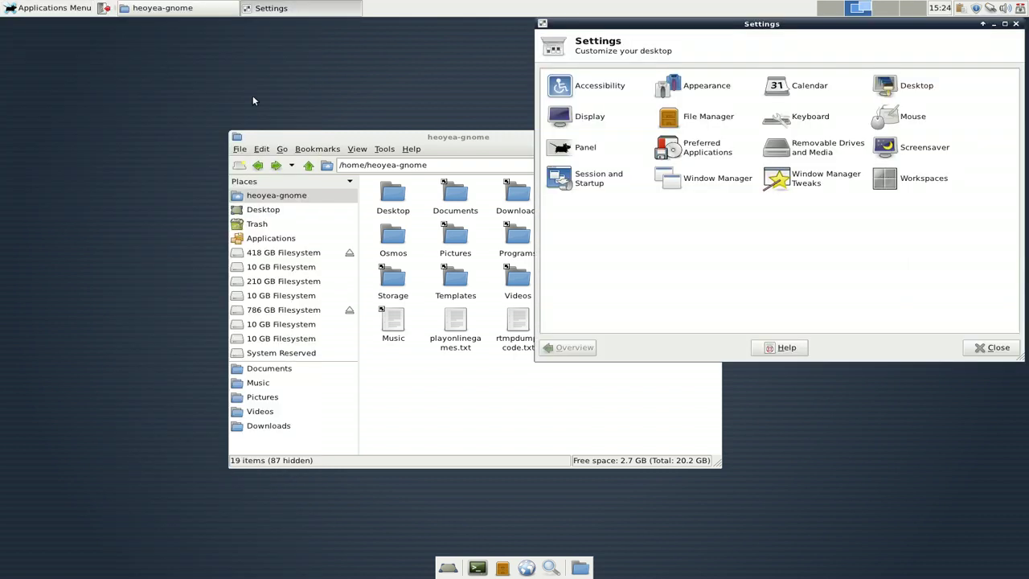
left_click(707, 184)
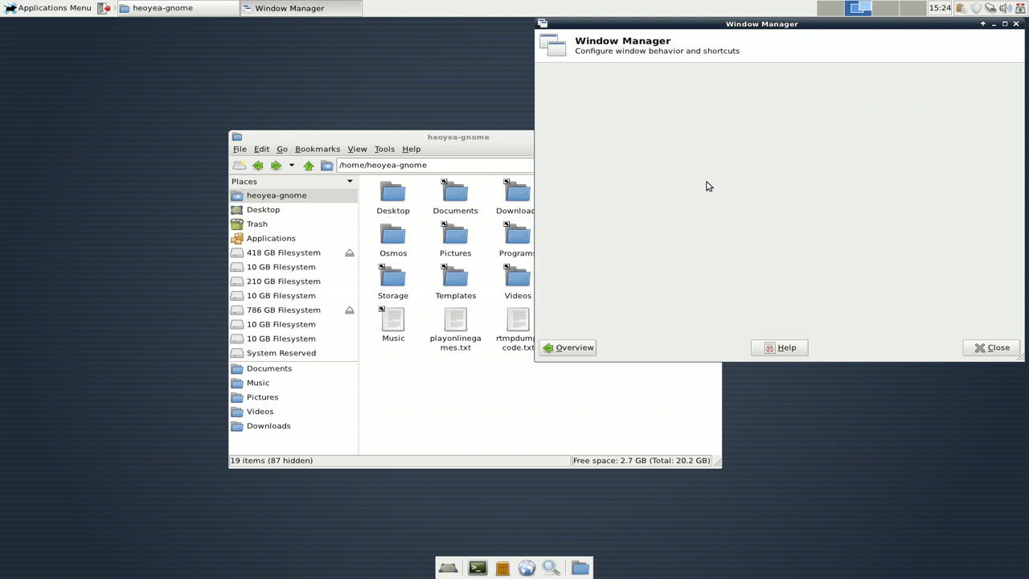
left_click(660, 77)
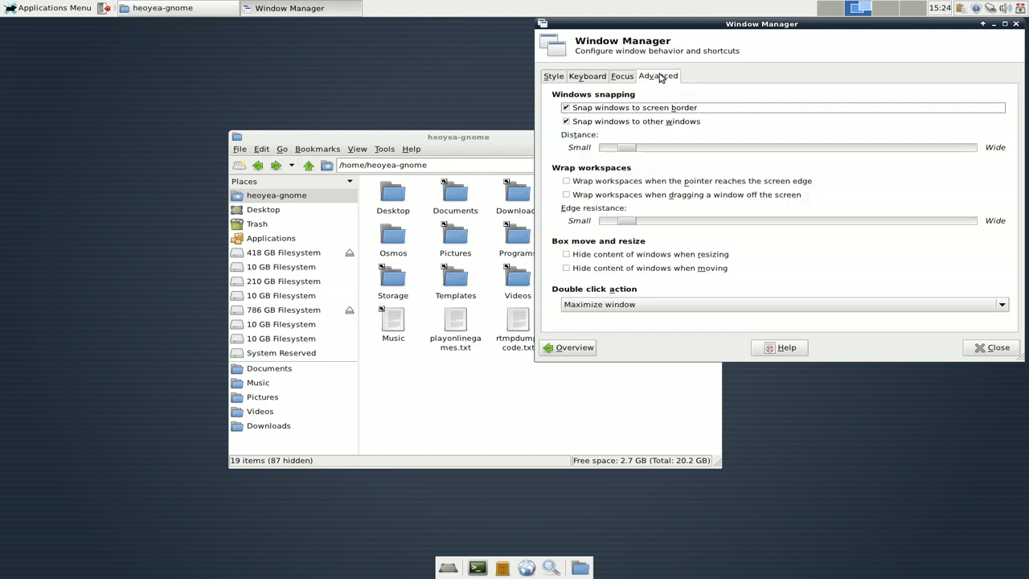
- Enable workspace wrapping and move the settings window onto the file manager's workspace using Ctrl+Alt+arrows
left_click(567, 196)
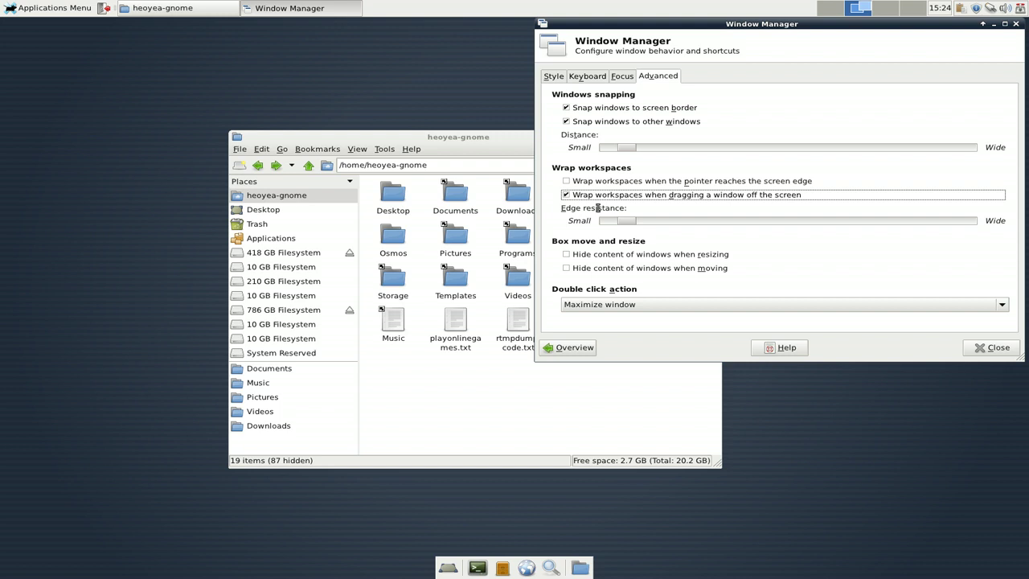
left_click_drag(819, 23, 657, 136)
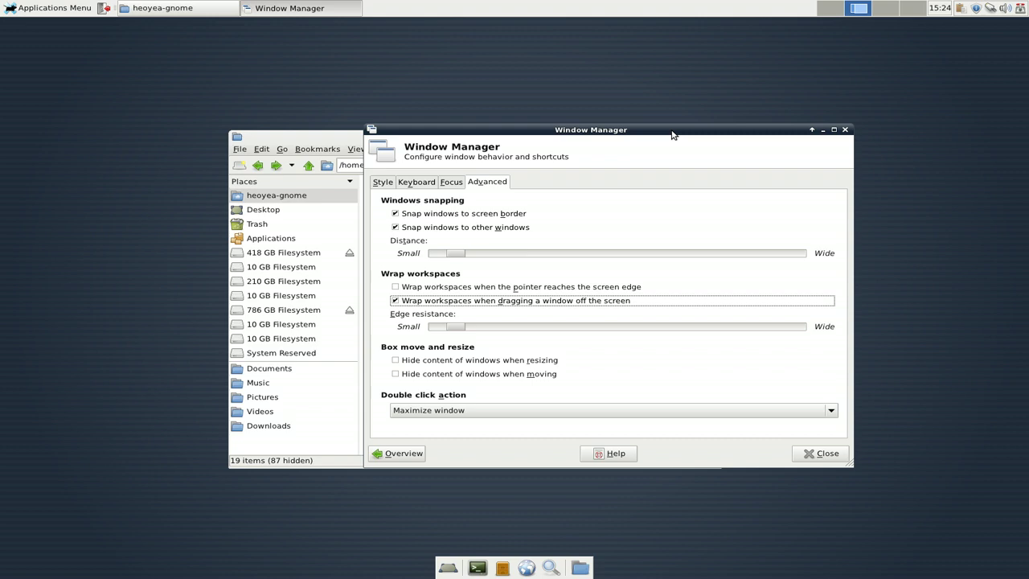
left_click_drag(673, 135, 647, 147)
left_click(670, 111)
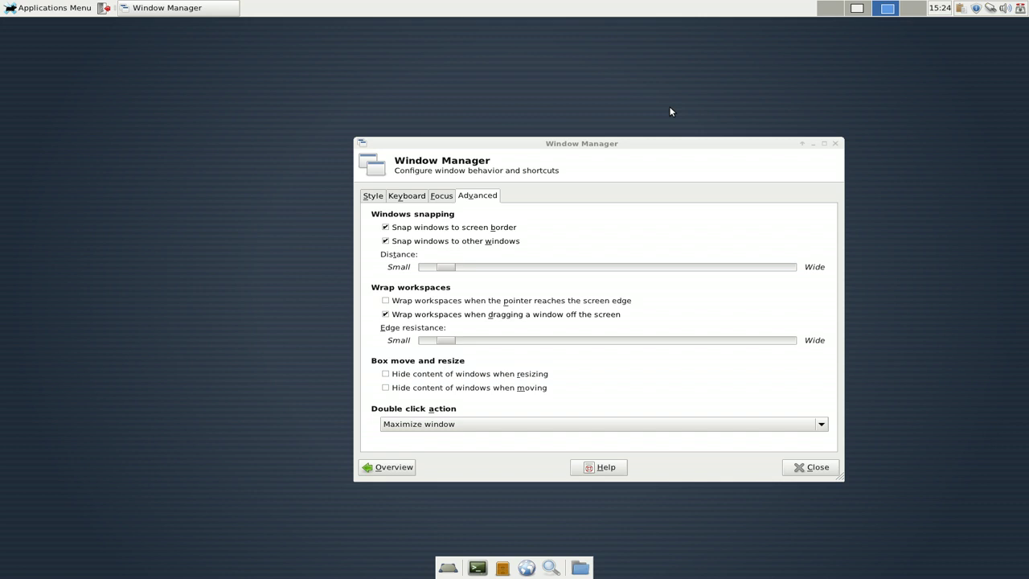
key("ctrl+alt+Left")
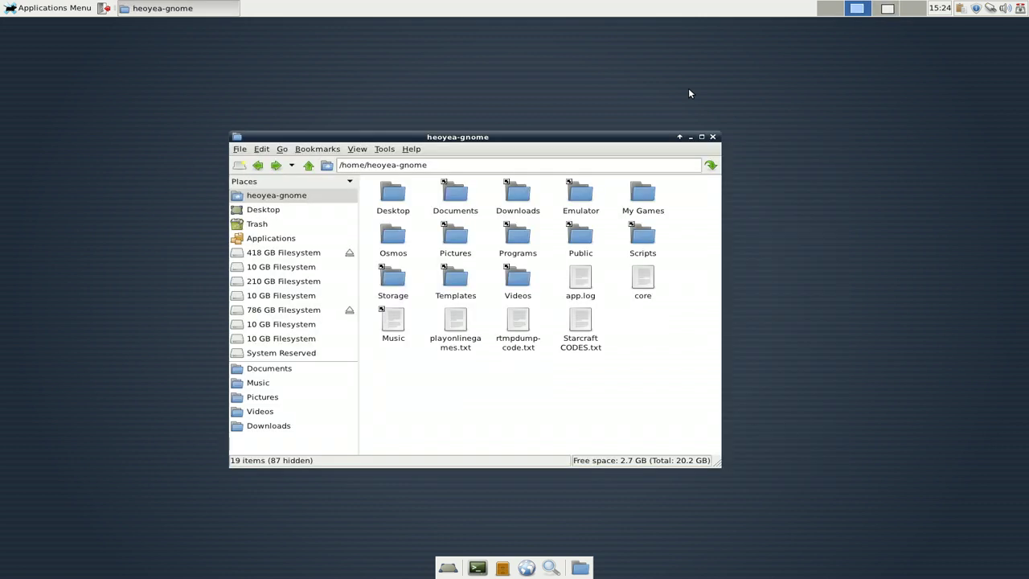
key("ctrl+alt+Right")
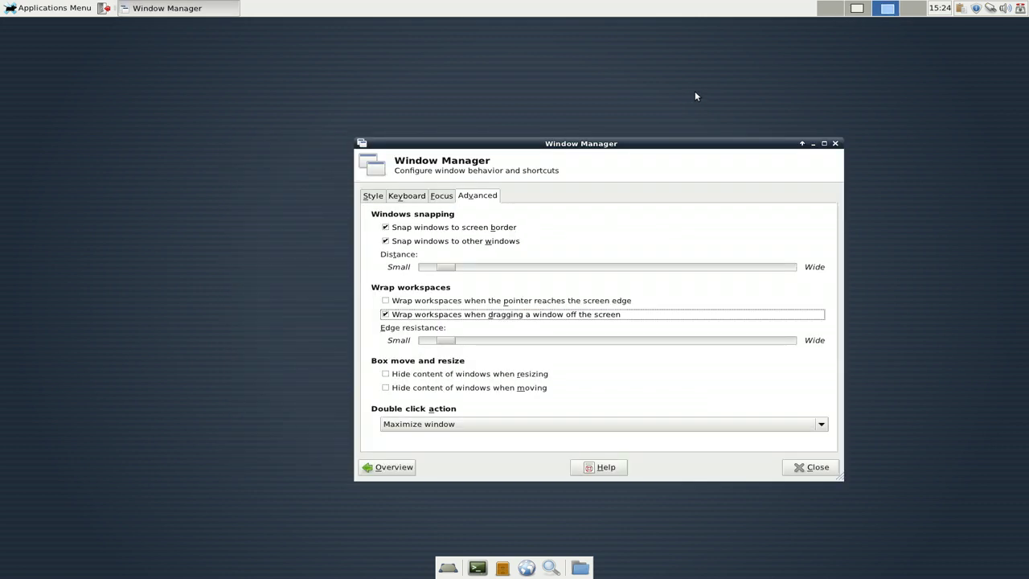
left_click_drag(647, 147, 717, 160)
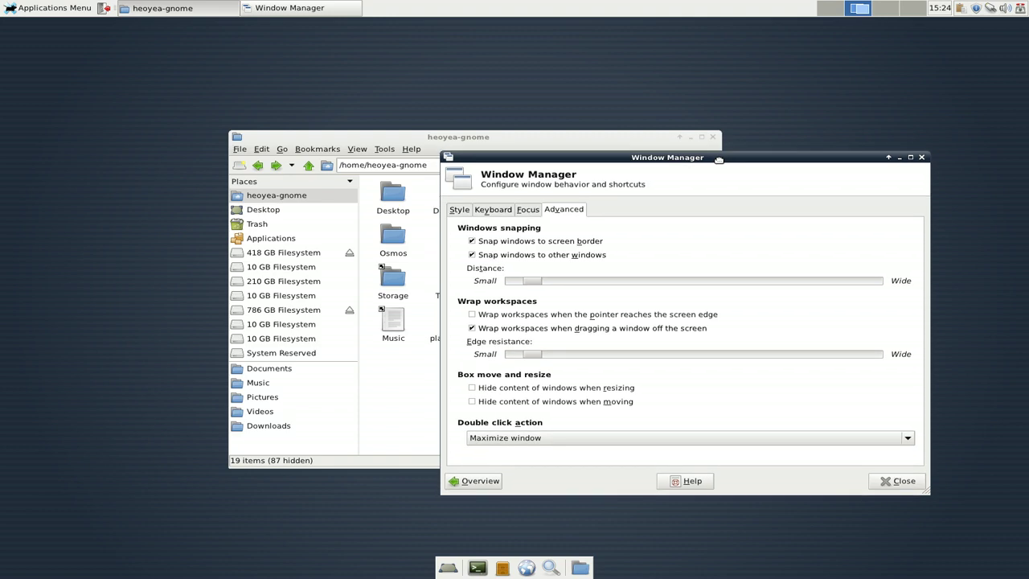
- Turn off workspace wrapping and tile the settings window to the right half, then restore it
left_click(477, 329)
left_click_drag(714, 158, 750, 162)
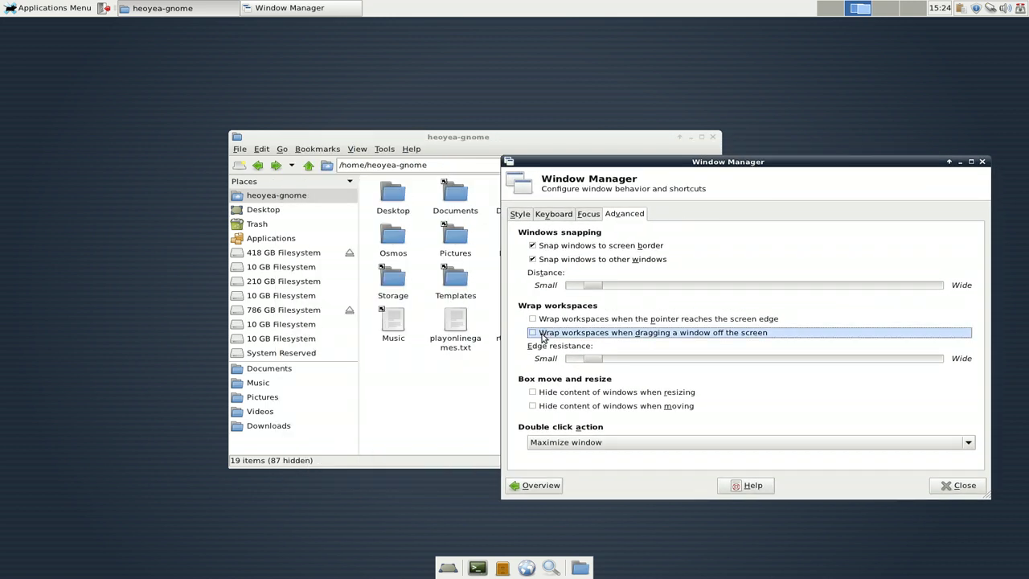
left_click_drag(762, 167, 1026, 173)
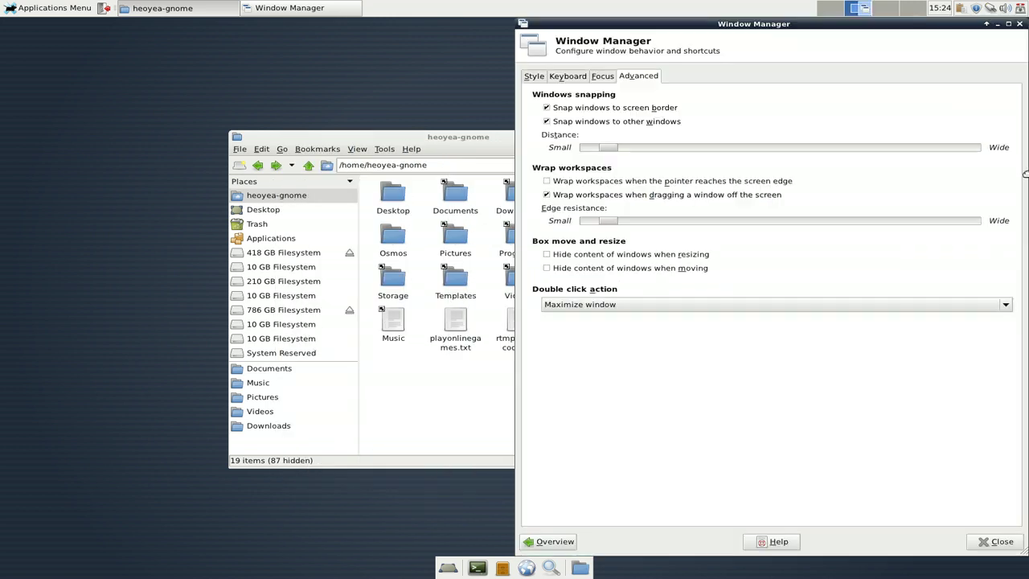
left_click_drag(835, 26, 765, 160)
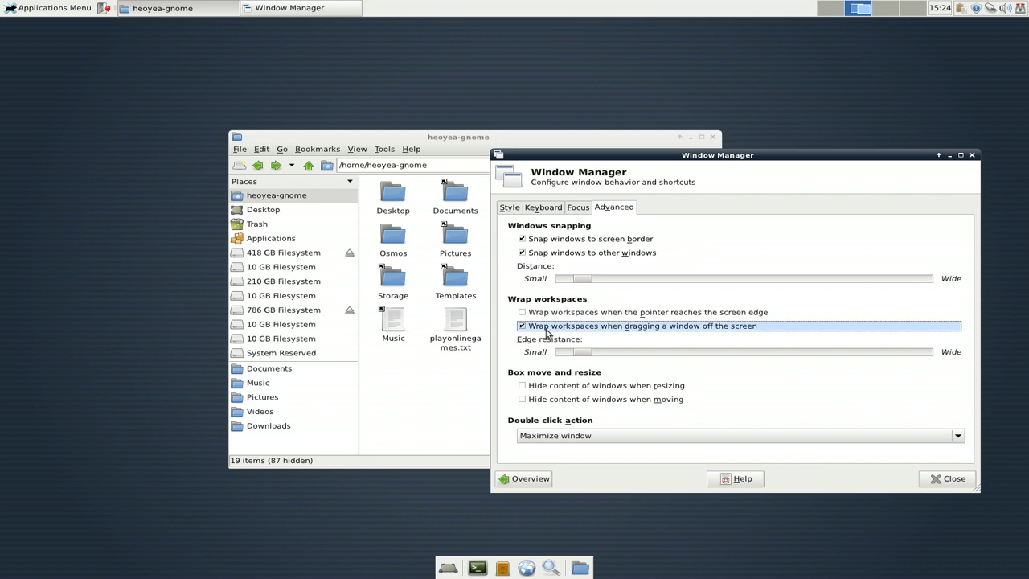
left_click(567, 326)
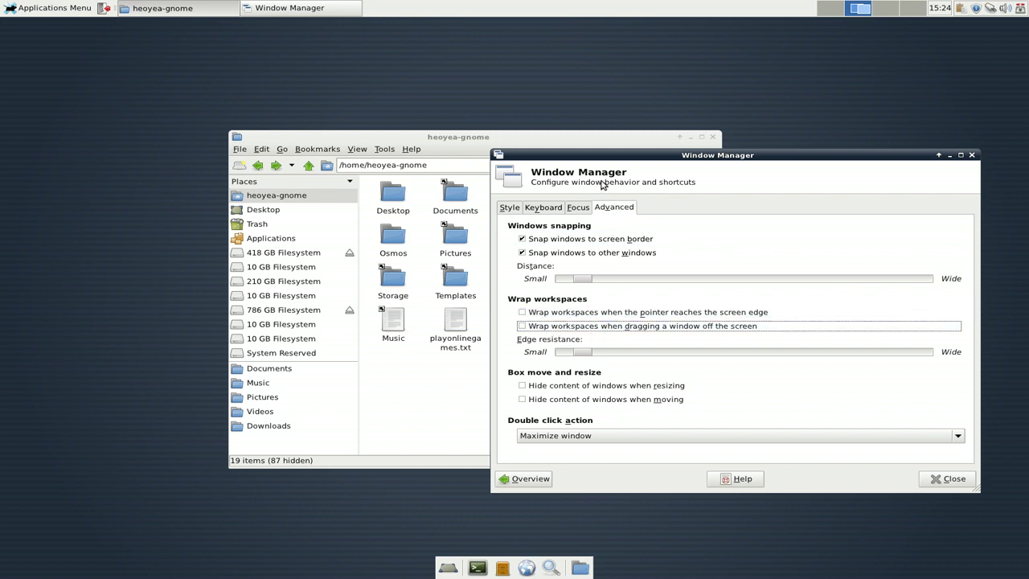
- Close the settings, minimize the file manager, and run sudo apt-get update in the drop-down terminal
left_click(972, 155)
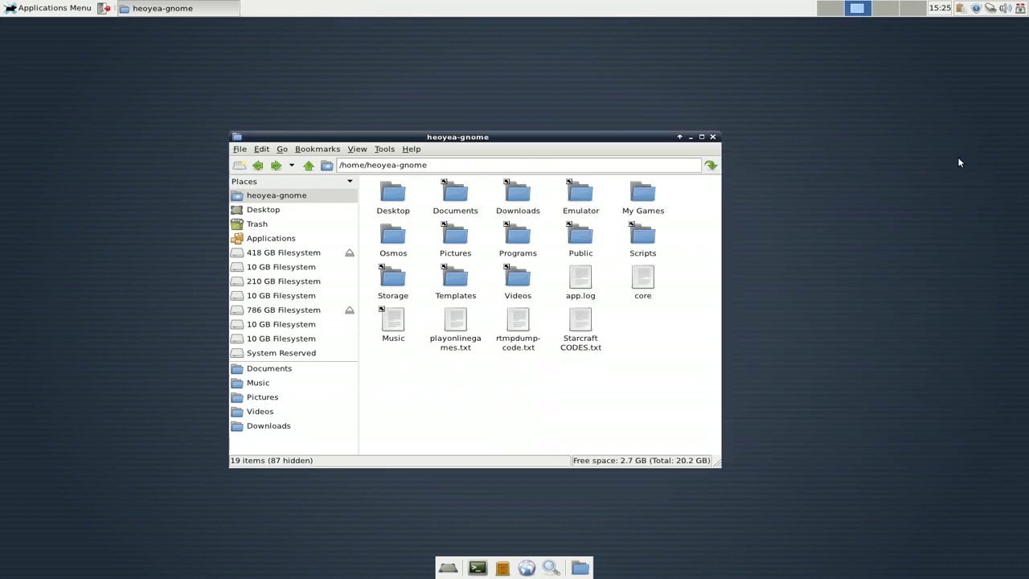
left_click(690, 136)
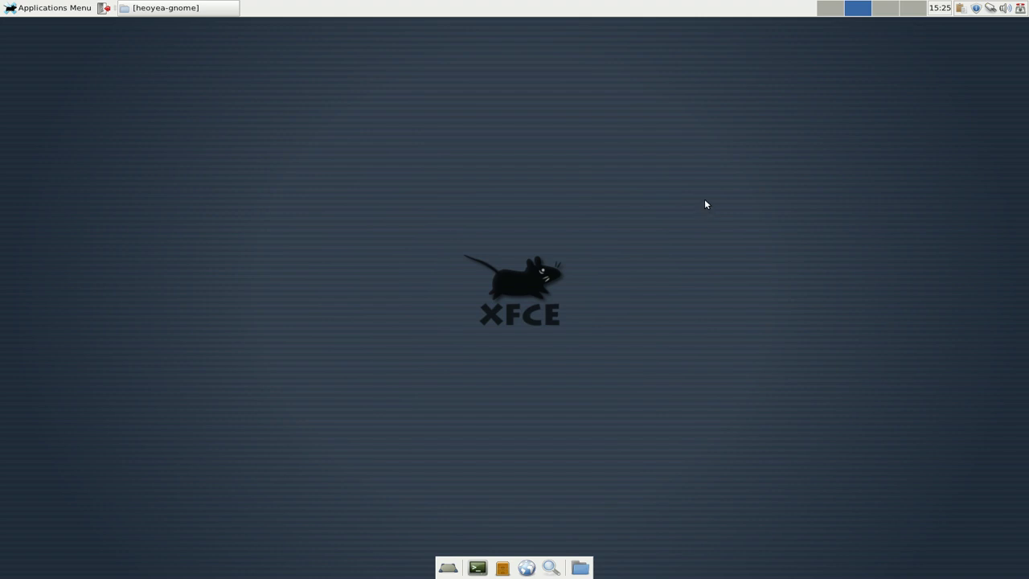
key("F12")
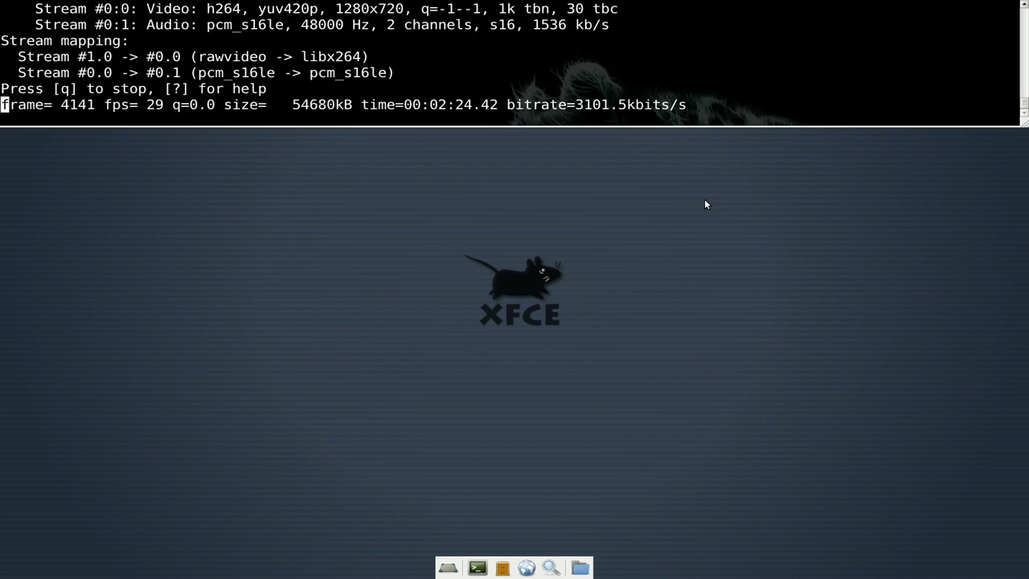
key("ctrl+Page_Down")
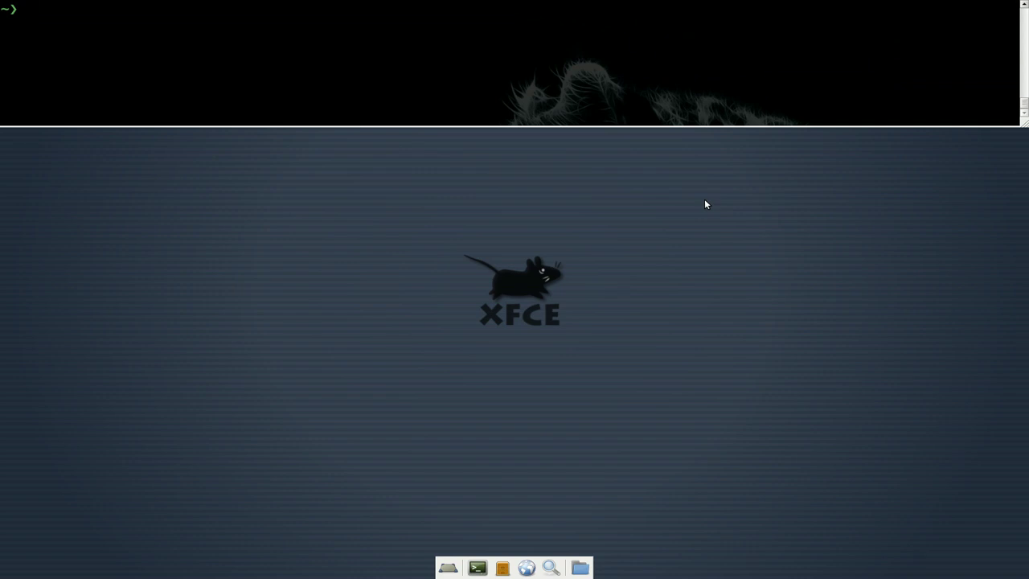
type("sudo apt-")
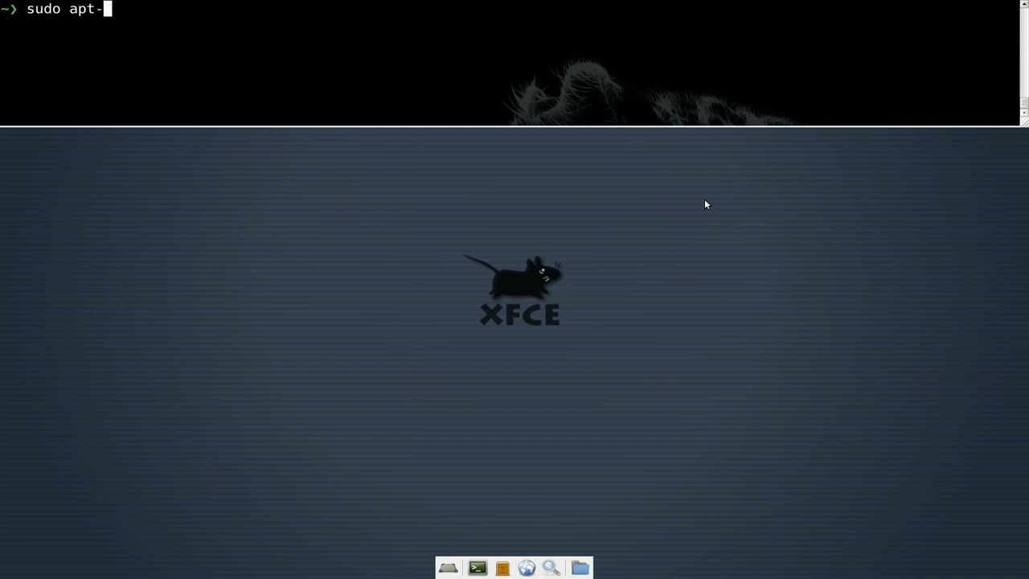
type("get upda")
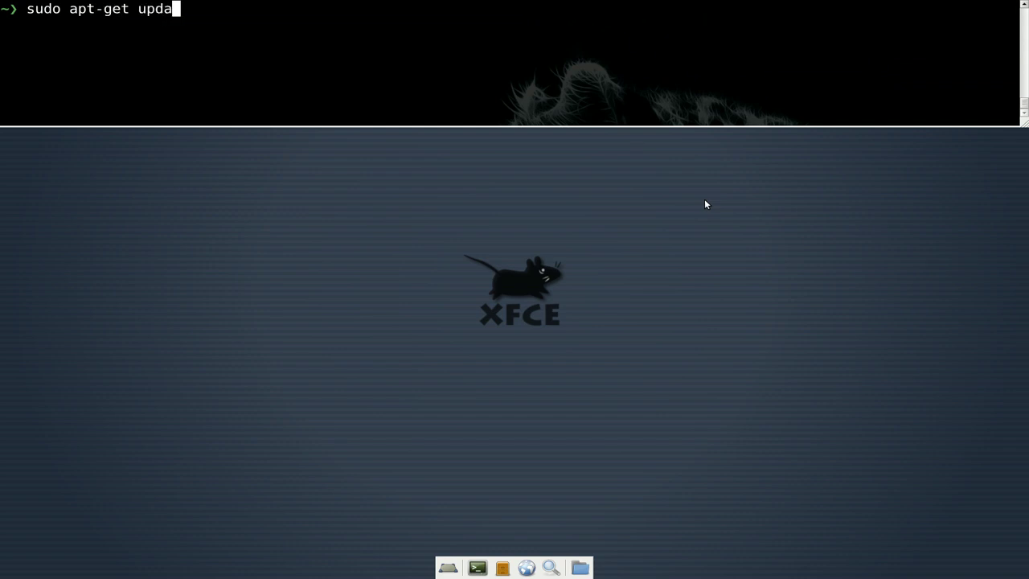
type("te")
key("Return")
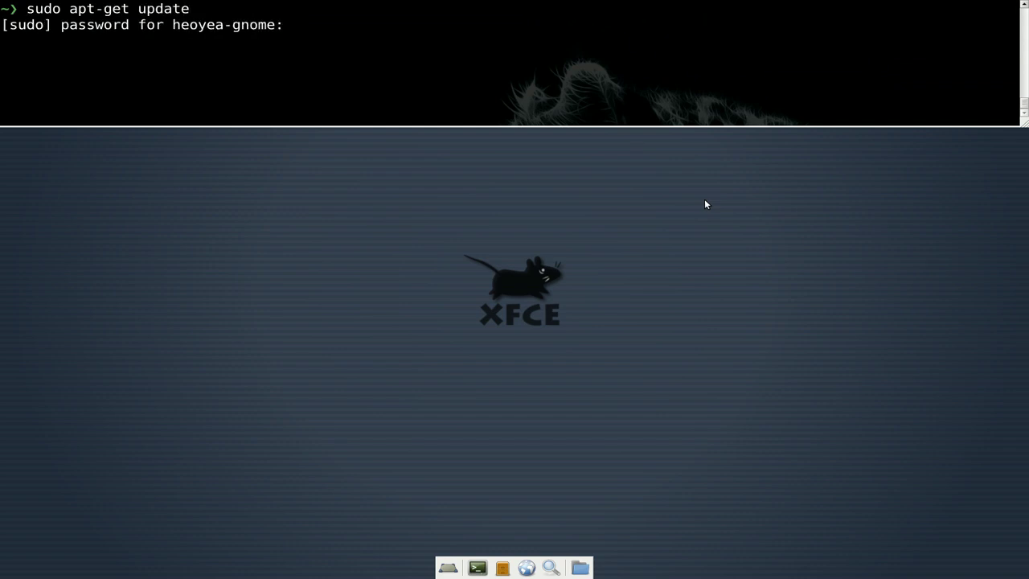
key("Return")
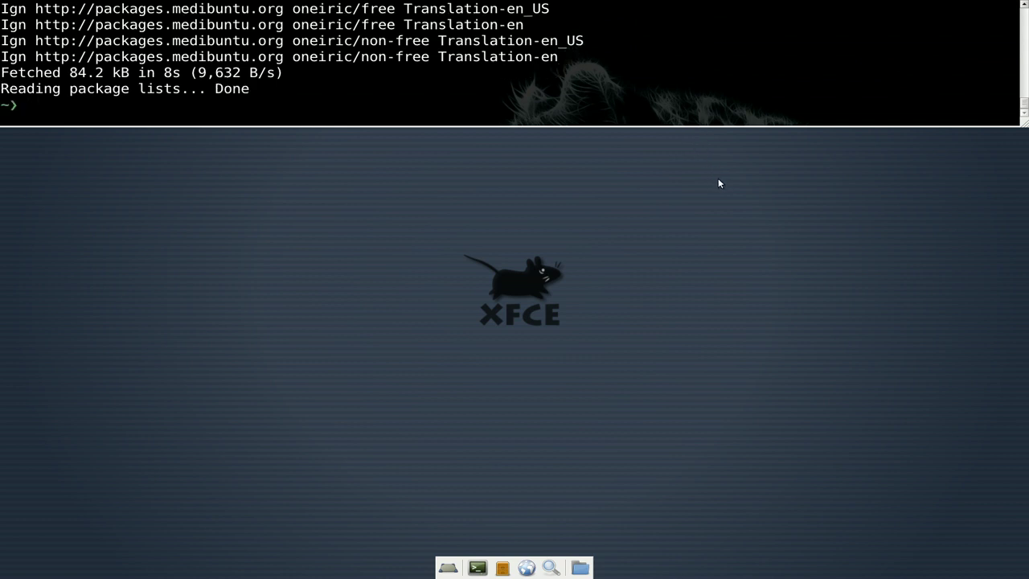
- Type 'sudo apt-get install xfwm4' and erase it without running it
type("sudo apt-get i")
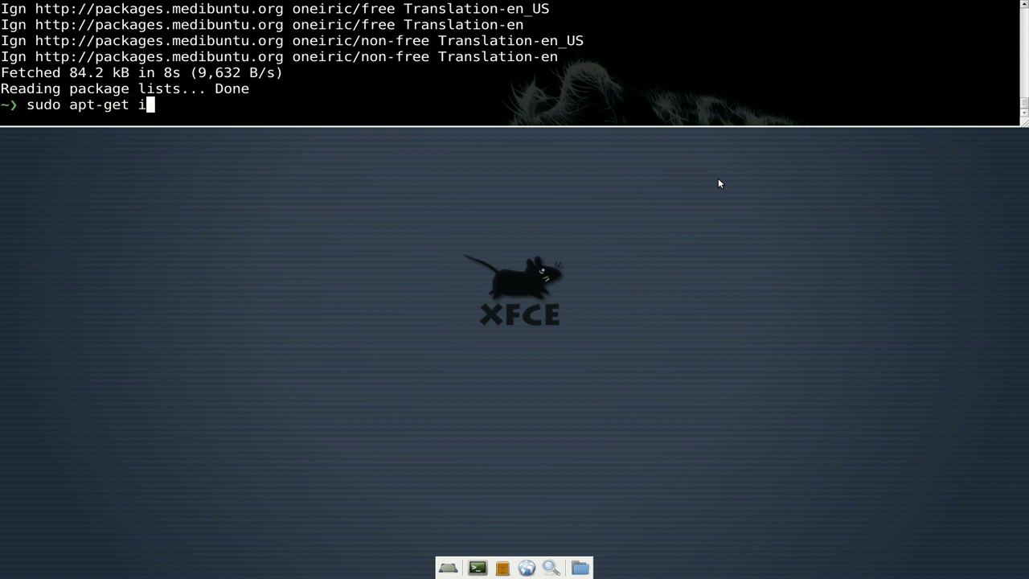
type("nstall xf")
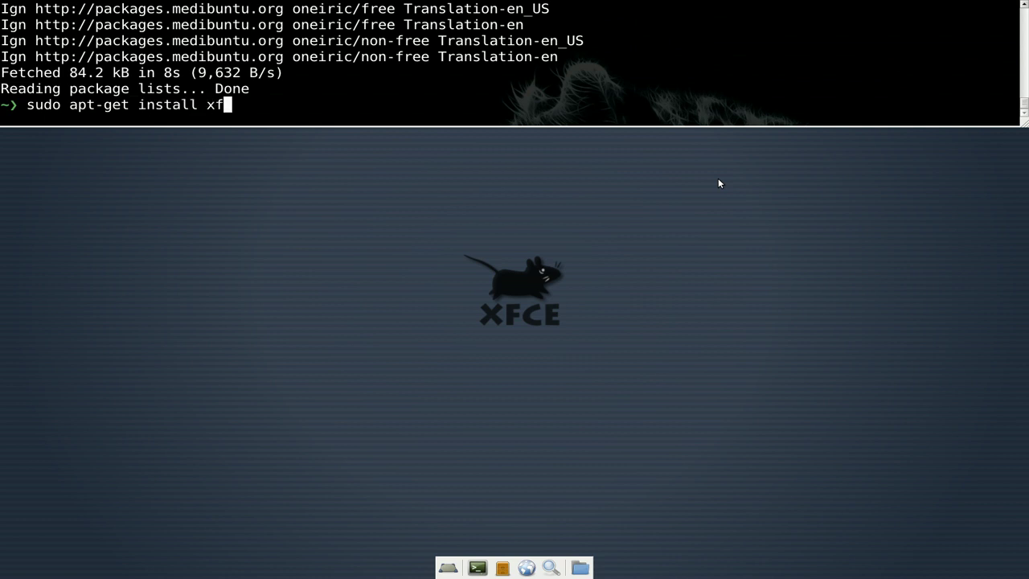
type("wm4")
key("BackSpace")
key("BackSpace")
key("BackSpace")
key("BackSpace")
key("BackSpace")
key("BackSpace")
key("BackSpace")
key("BackSpace")
key("BackSpace")
key("BackSpace")
key("BackSpace")
key("BackSpace")
key("BackSpace")
key("BackSpace")
key("BackSpace")
key("BackSpace")
key("BackSpace")
key("BackSpace")
key("BackSpace")
key("BackSpace")
key("BackSpace")
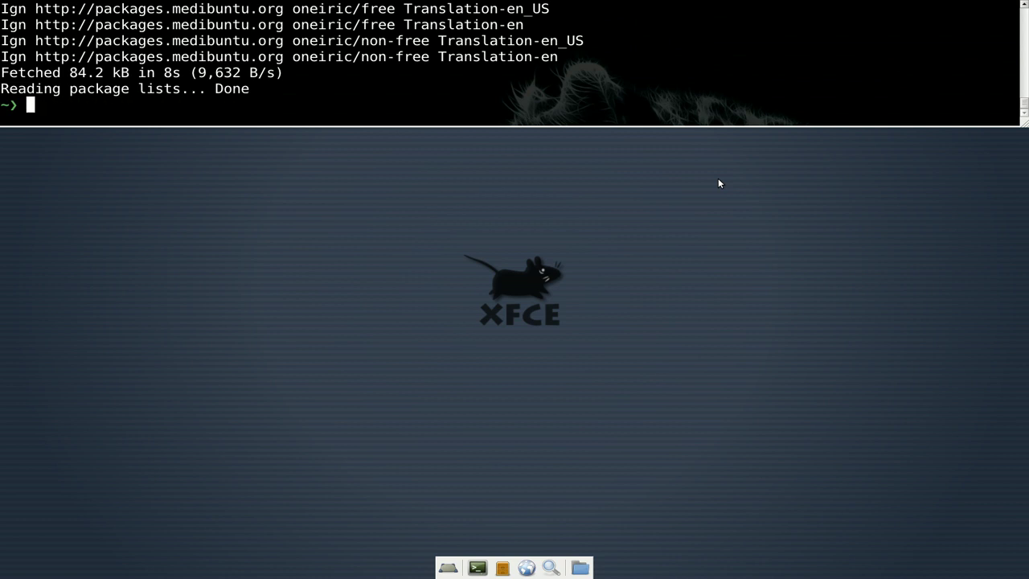